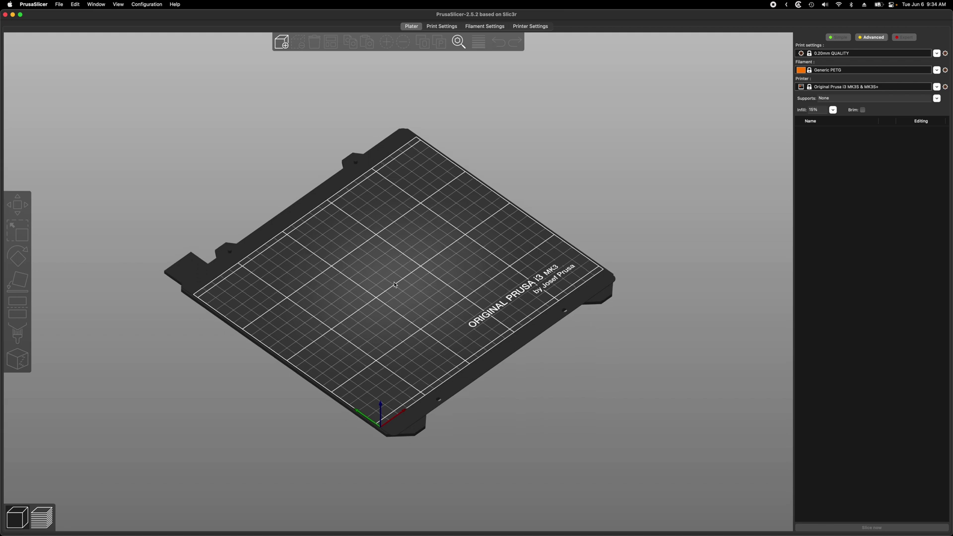
# - Switch to Finder and review the STL files in the Samsung-T7 and Samsung-T5 folders of Download File
pyautogui.moveTo(425, 285); pyautogui.dragTo(493, 203)
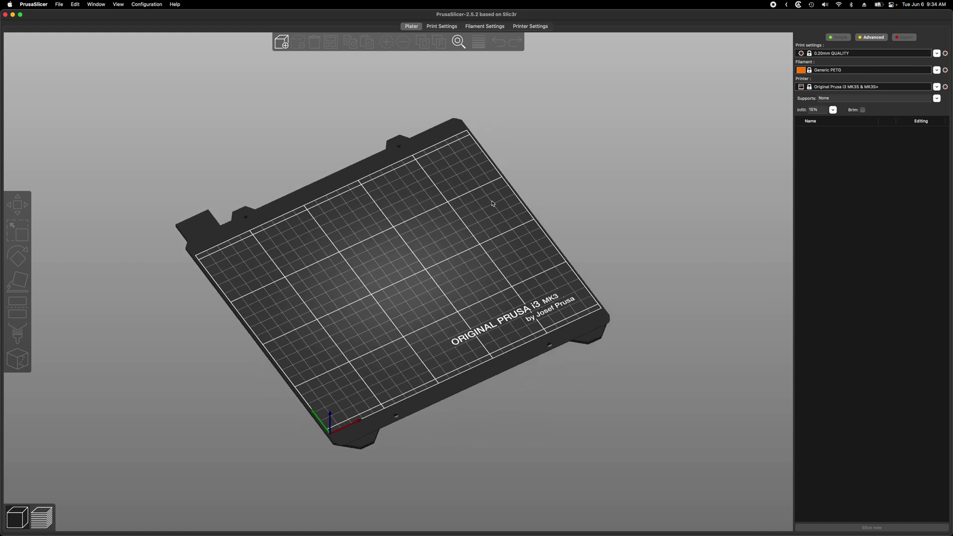
pyautogui.press('super+i')
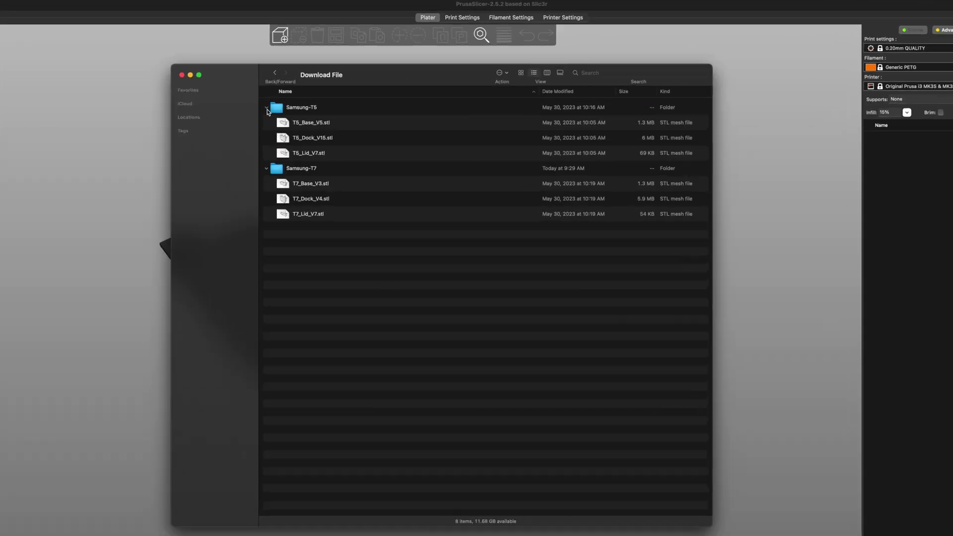
pyautogui.click(267, 107)
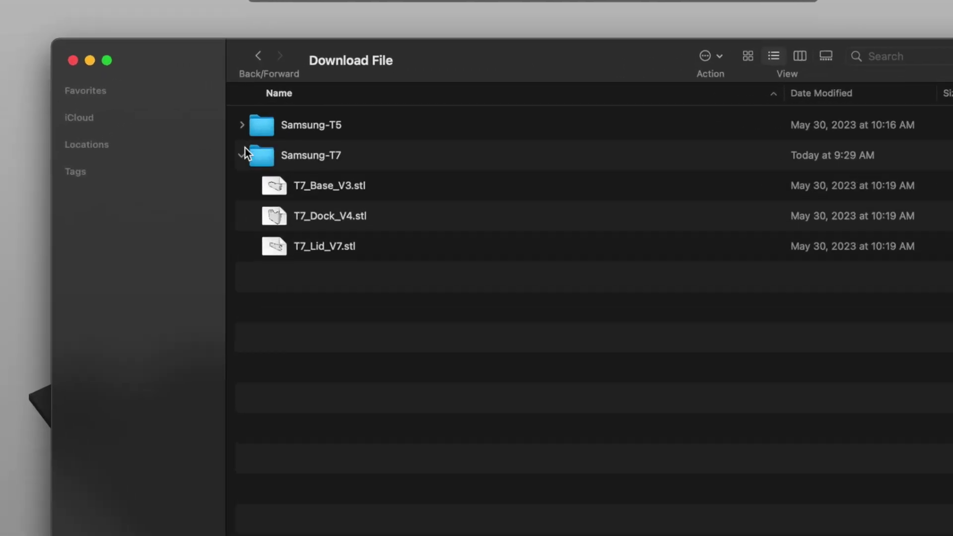
pyautogui.click(267, 168)
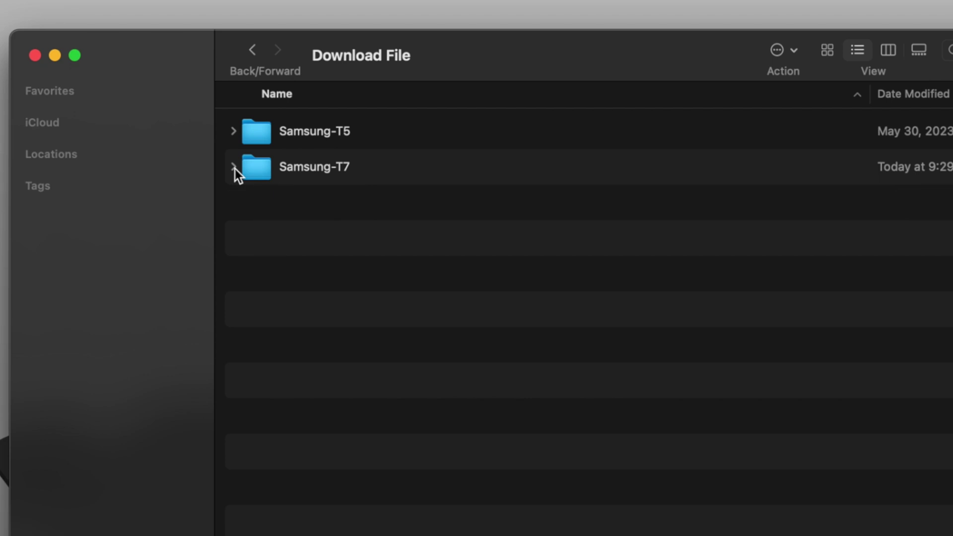
pyautogui.click(235, 169)
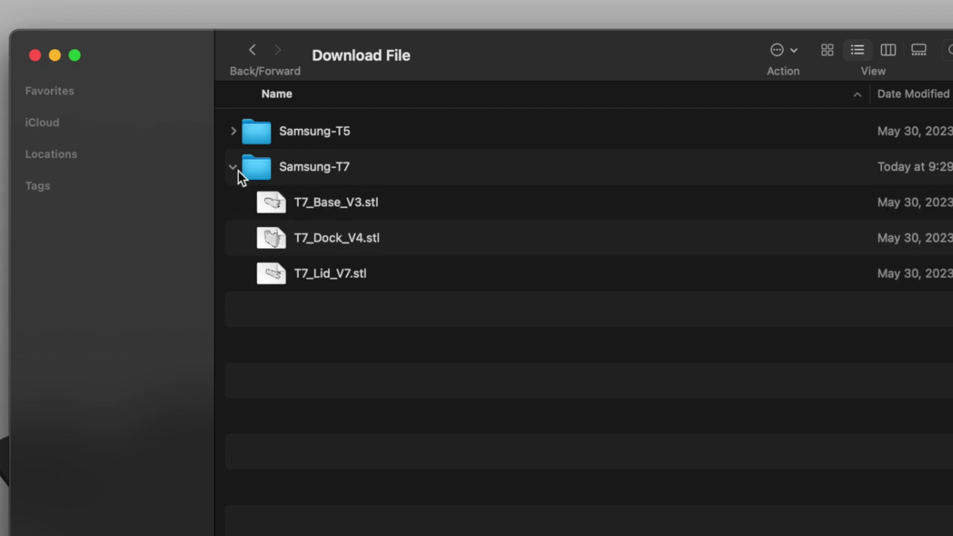
pyautogui.click(344, 207)
pyautogui.click(354, 240)
pyautogui.click(358, 271)
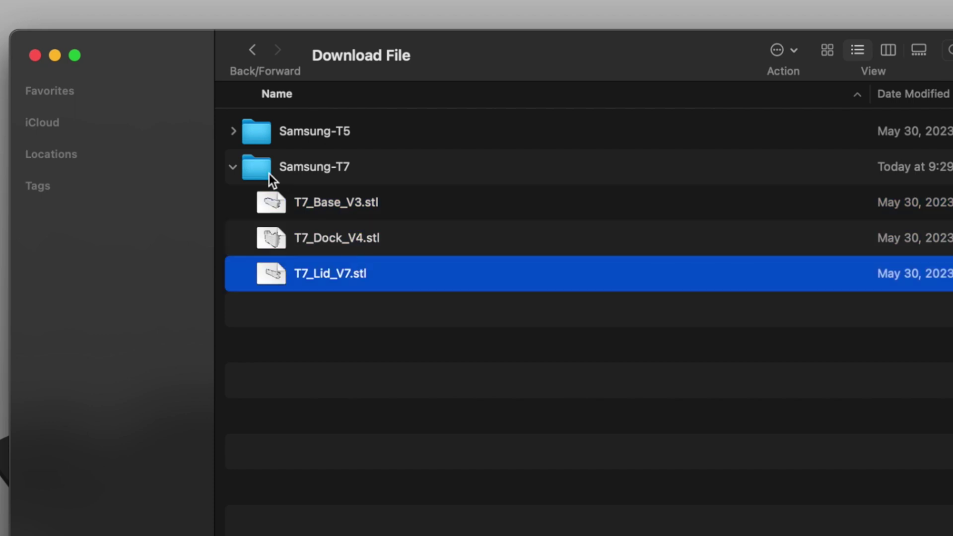
pyautogui.click(232, 132)
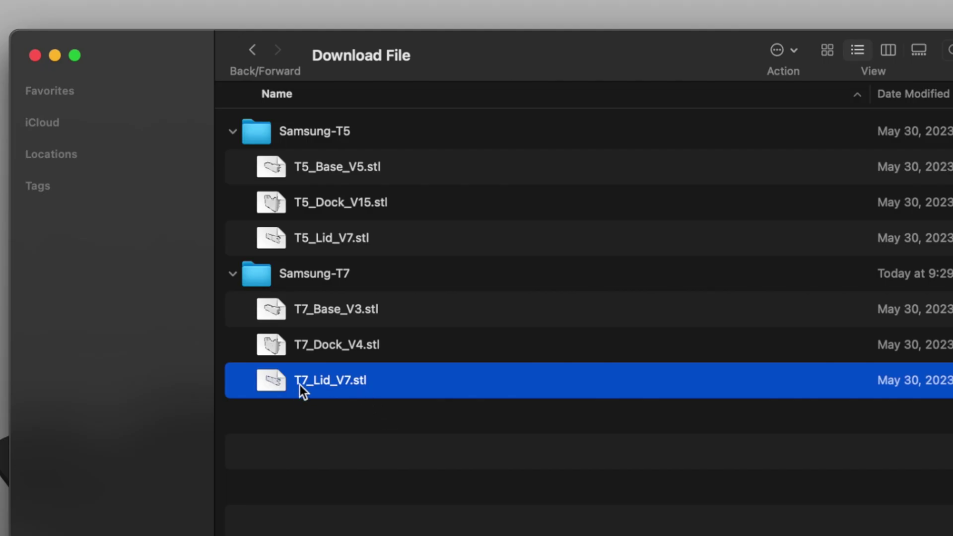
# - Load T7_Dock_V4.stl onto the print bed in PrusaSlicer and place it on its slotted long side, opening upward
pyautogui.moveTo(263, 342); pyautogui.dragTo(561, 482)
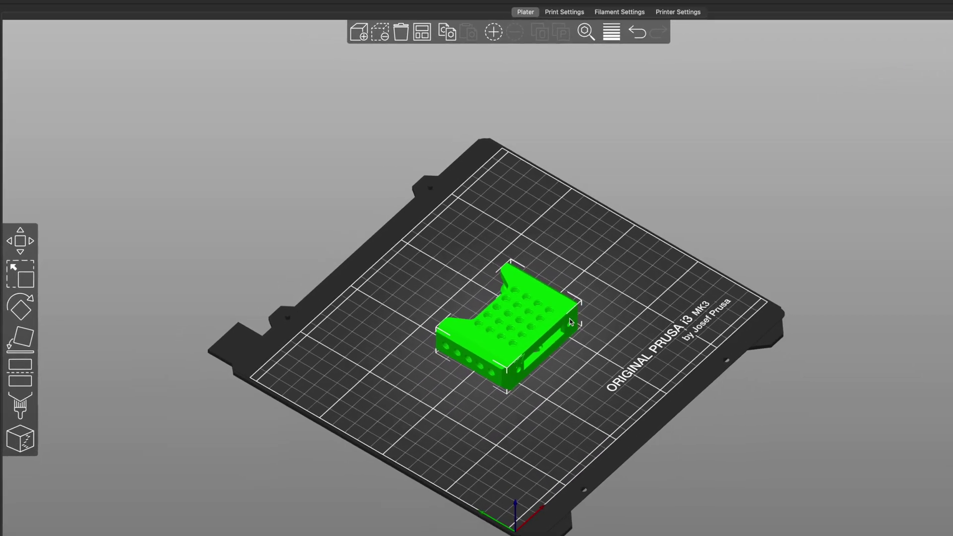
pyautogui.moveTo(411, 275); pyautogui.dragTo(394, 262)
pyautogui.moveTo(537, 315); pyautogui.dragTo(535, 317)
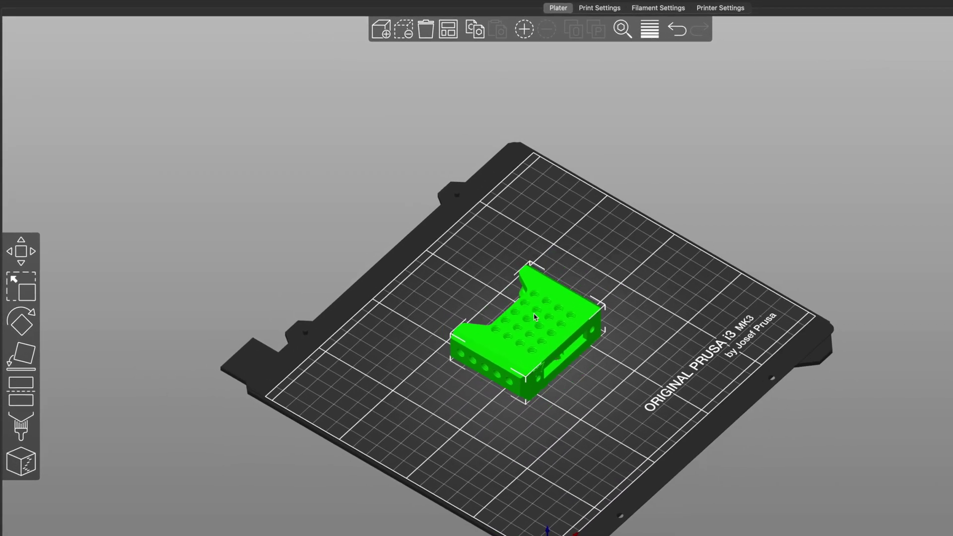
pyautogui.press('f')
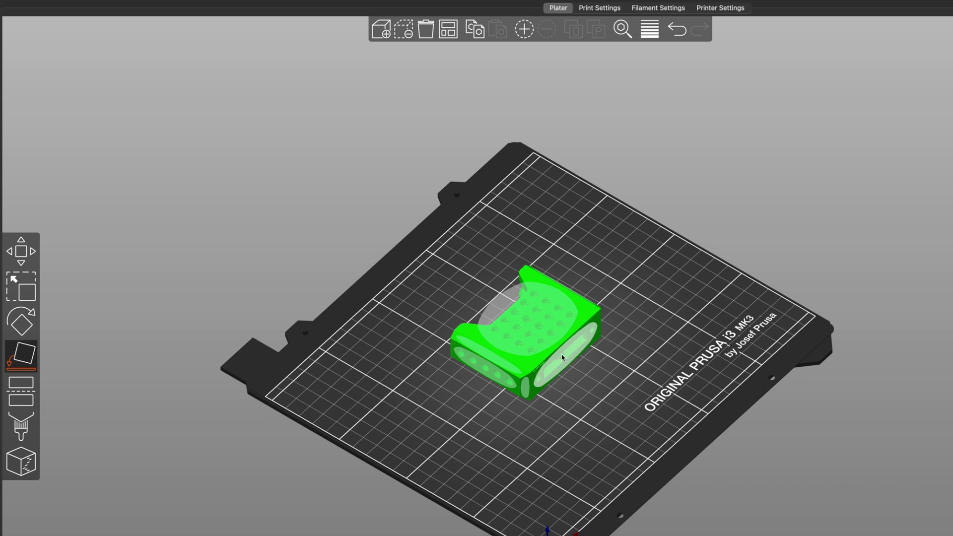
pyautogui.click(568, 352)
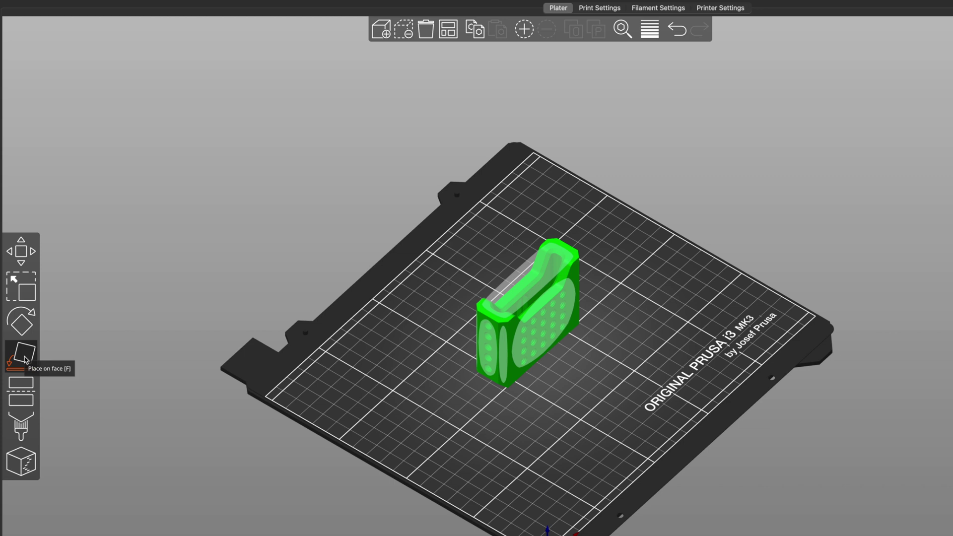
# - Examine the upright dock from below and above to check its base, side holes and opening
pyautogui.click(21, 251)
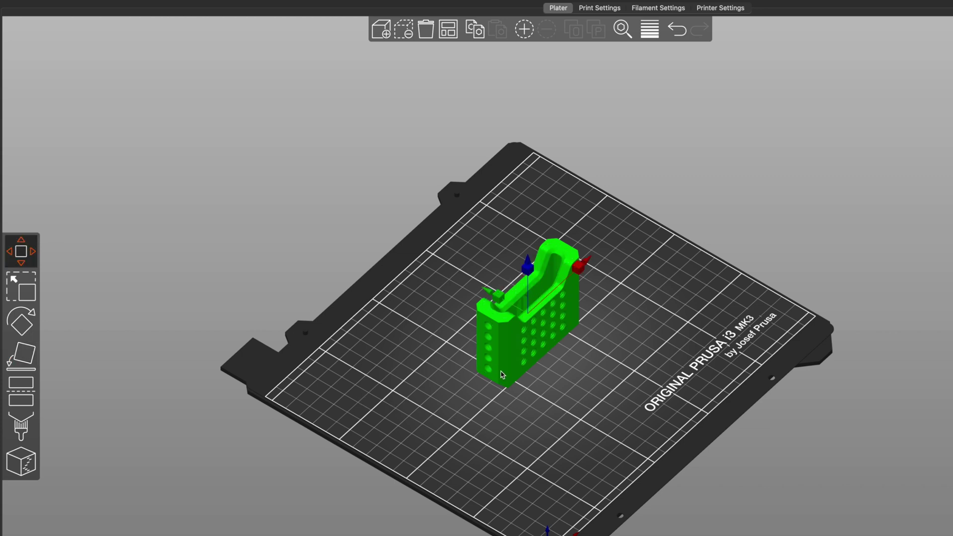
pyautogui.scroll(-5, 501, 375)
pyautogui.moveTo(553, 410); pyautogui.dragTo(551, 387)
pyautogui.scroll(10, 517, 345)
pyautogui.scroll(-3, 518, 351)
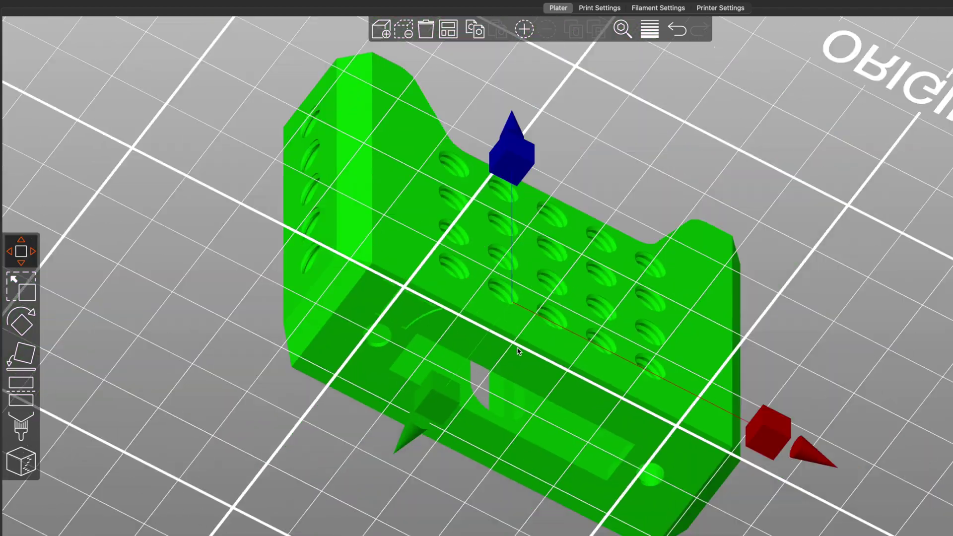
pyautogui.scroll(-3, 518, 351)
pyautogui.moveTo(518, 351); pyautogui.dragTo(755, 399)
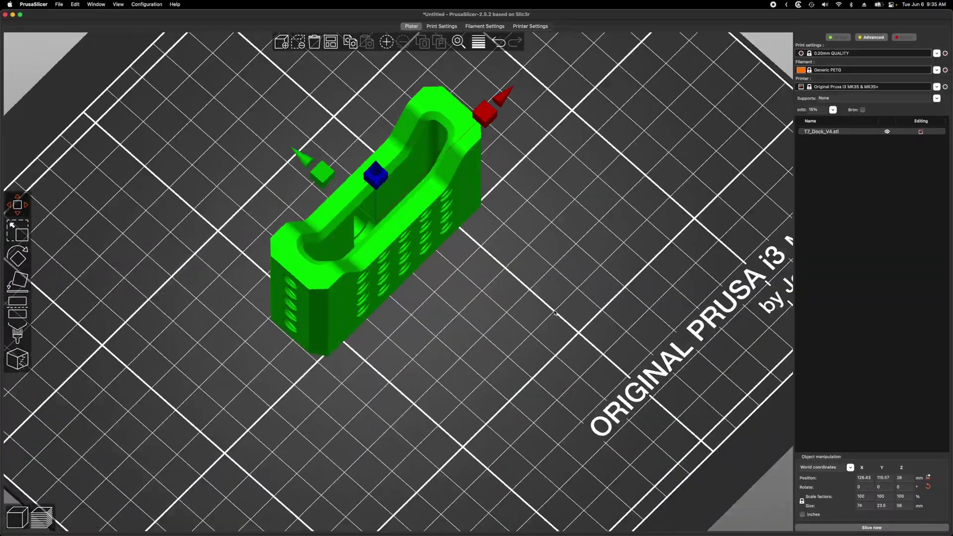
pyautogui.moveTo(555, 313)
pyautogui.mouseDown()
pyautogui.moveTo(532, 303)
pyautogui.moveTo(554, 310)
pyautogui.mouseUp()
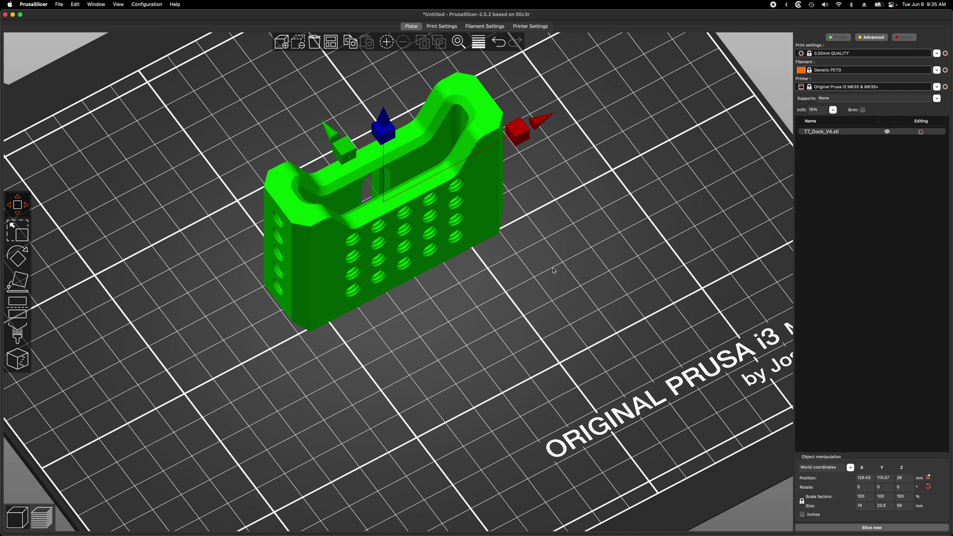
pyautogui.moveTo(554, 270); pyautogui.dragTo(597, 280)
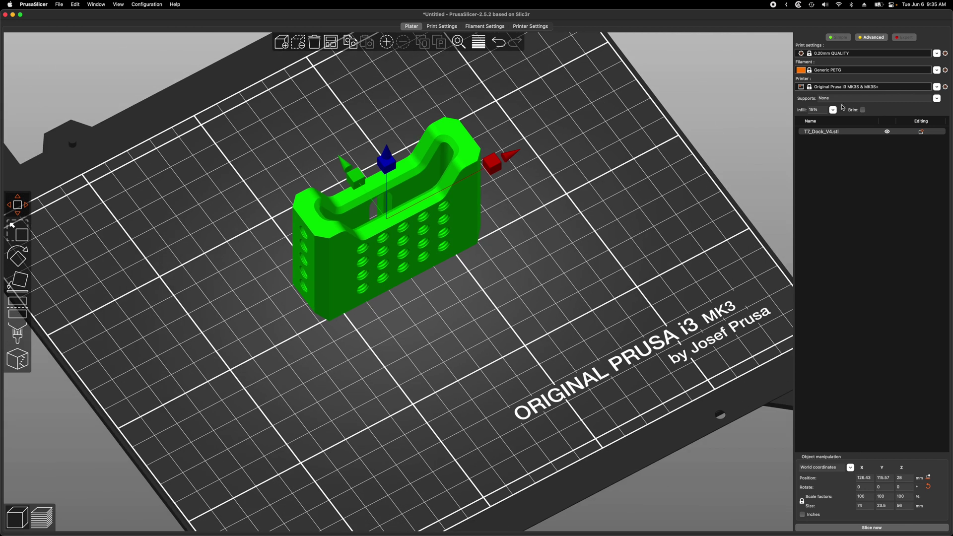
# - Review the print presets, keep 0.20mm QUALITY, and slice the dock to preview its toolpaths
pyautogui.click(936, 53)
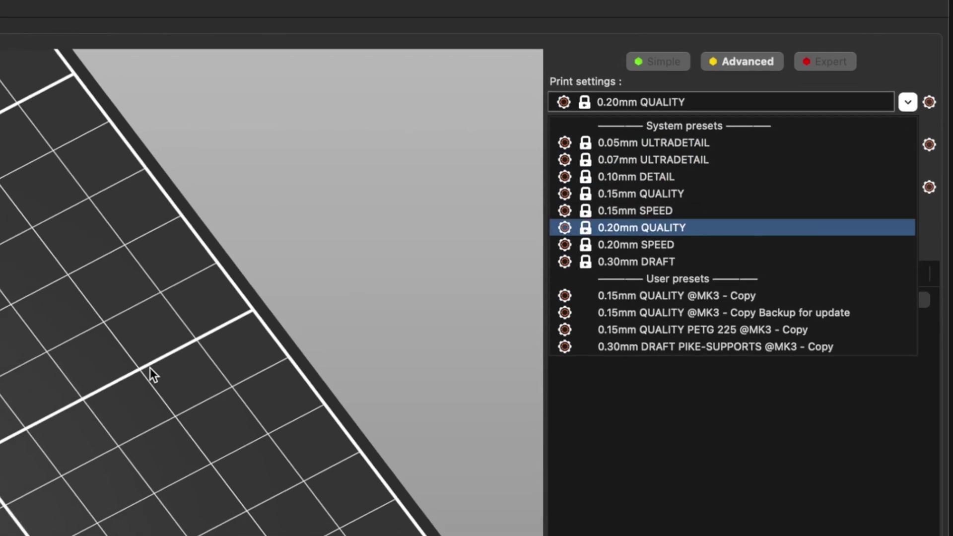
pyautogui.click(149, 372)
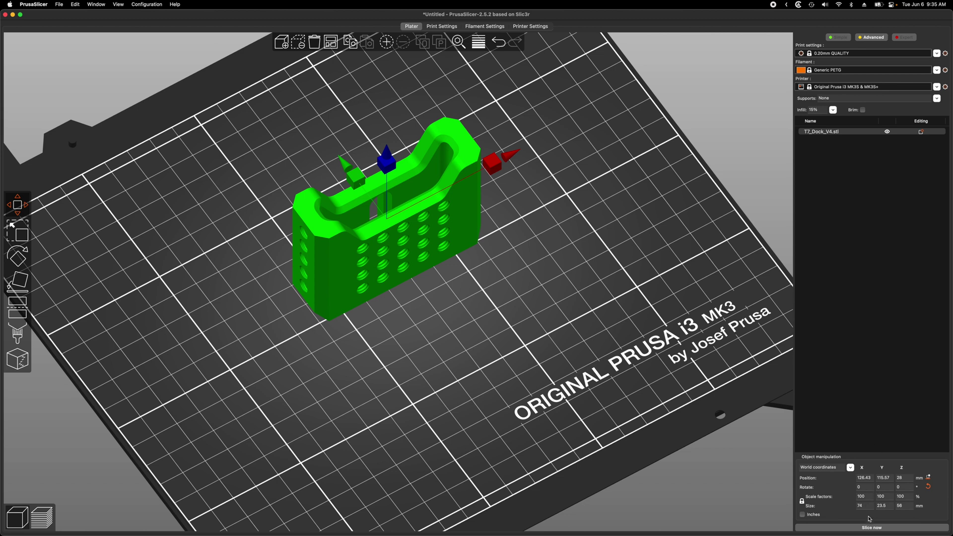
pyautogui.click(872, 528)
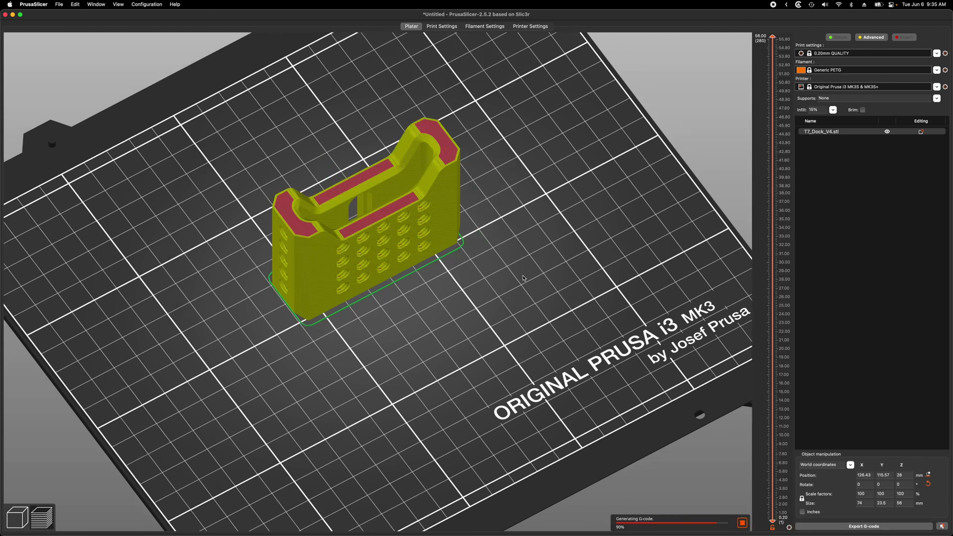
pyautogui.scroll(-3, 523, 278)
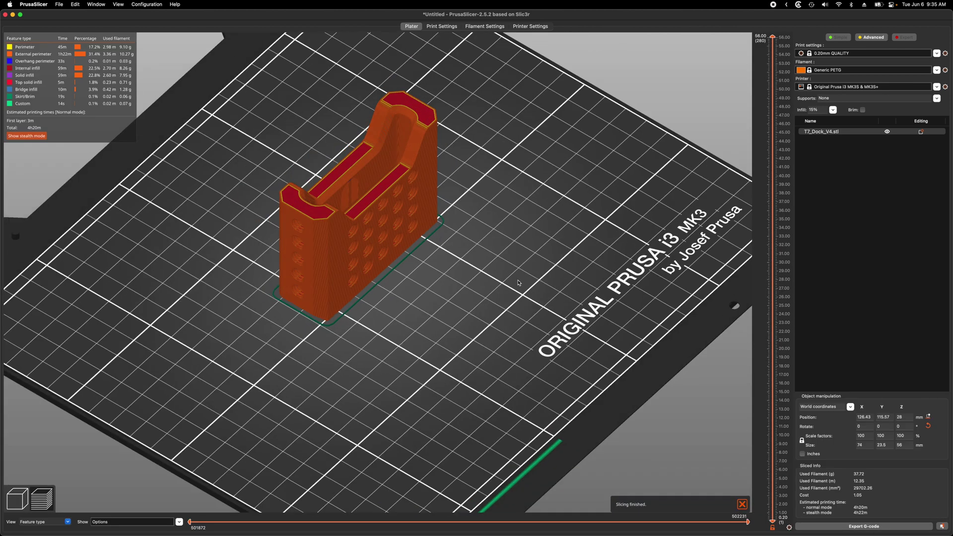
pyautogui.scroll(4, 516, 282)
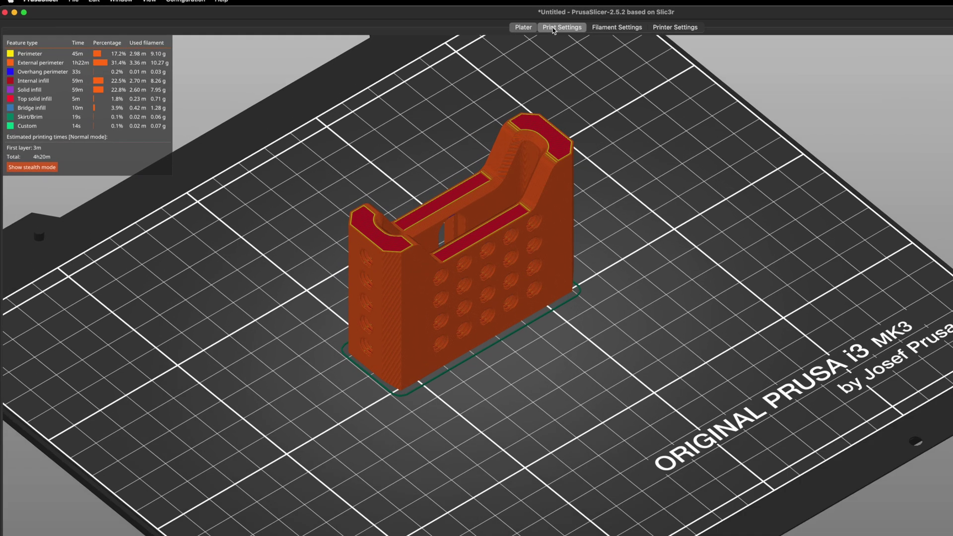
# - Enable ironing for all top surfaces in the infill print settings and return to the plater
pyautogui.click(440, 28)
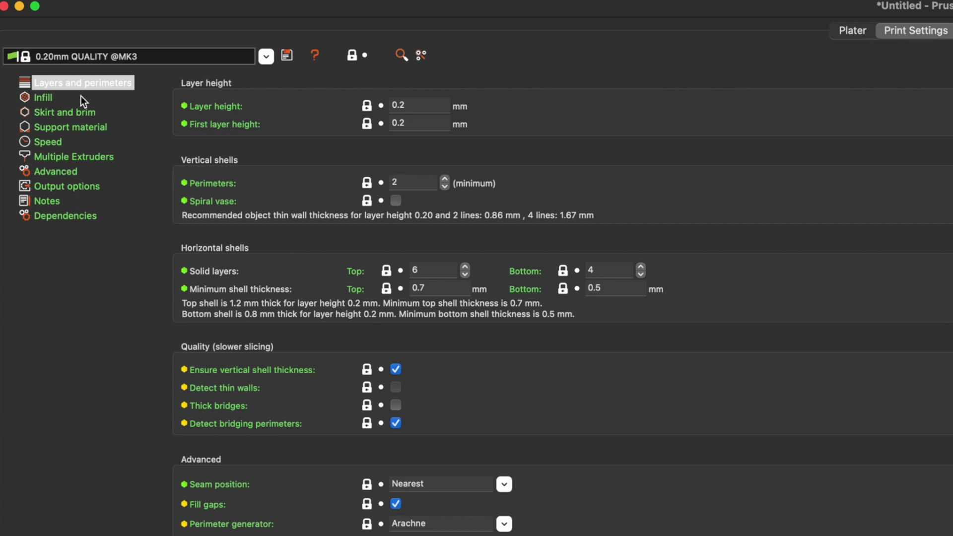
pyautogui.click(43, 99)
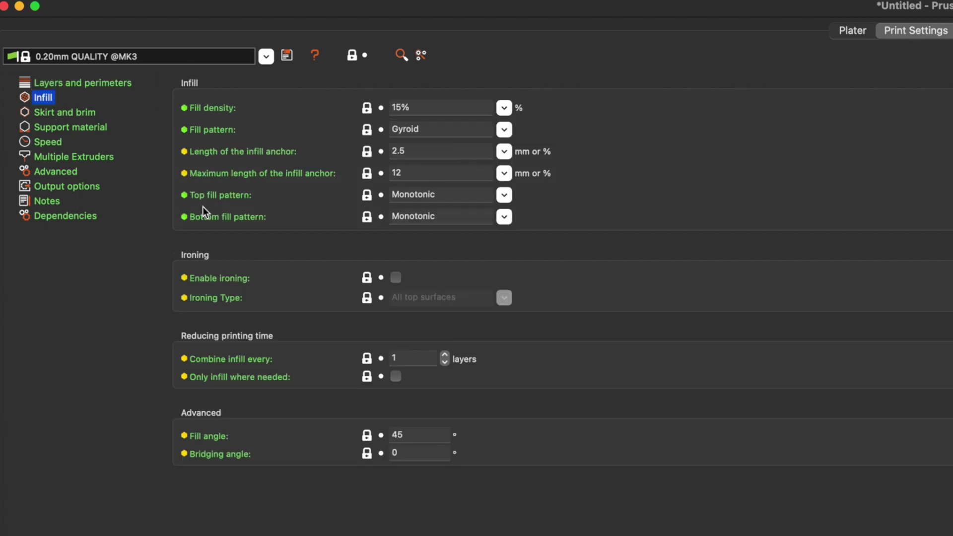
pyautogui.click(397, 278)
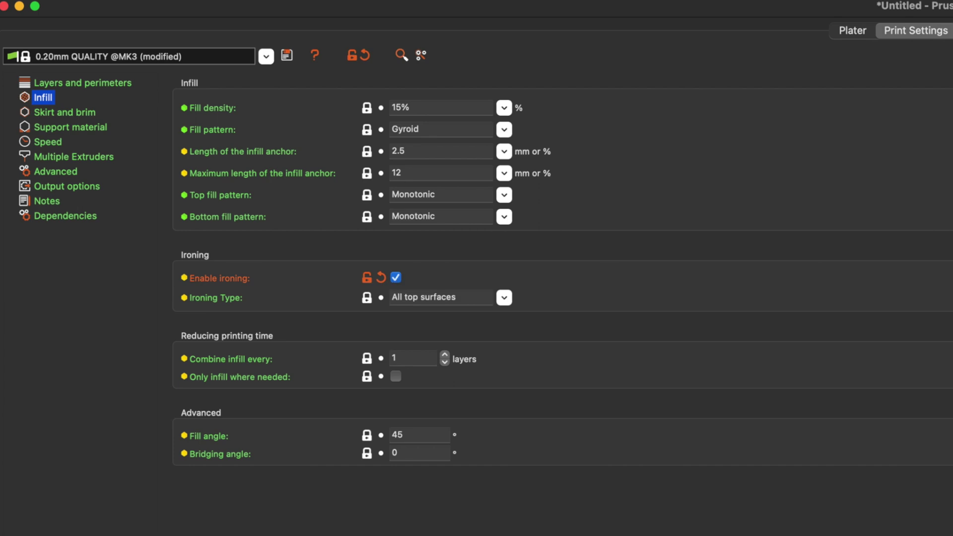
pyautogui.click(862, 33)
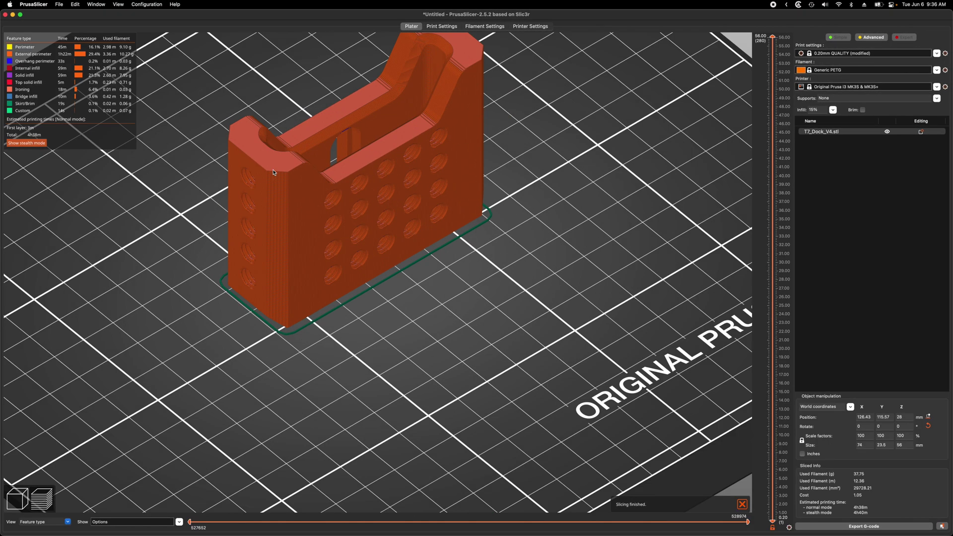
# - Examine the ironed top surfaces in the dock's sliced preview
pyautogui.scroll(5, 318, 180)
pyautogui.scroll(5, 527, 199)
pyautogui.moveTo(620, 244); pyautogui.dragTo(159, 263)
pyautogui.scroll(-5, 220, 337)
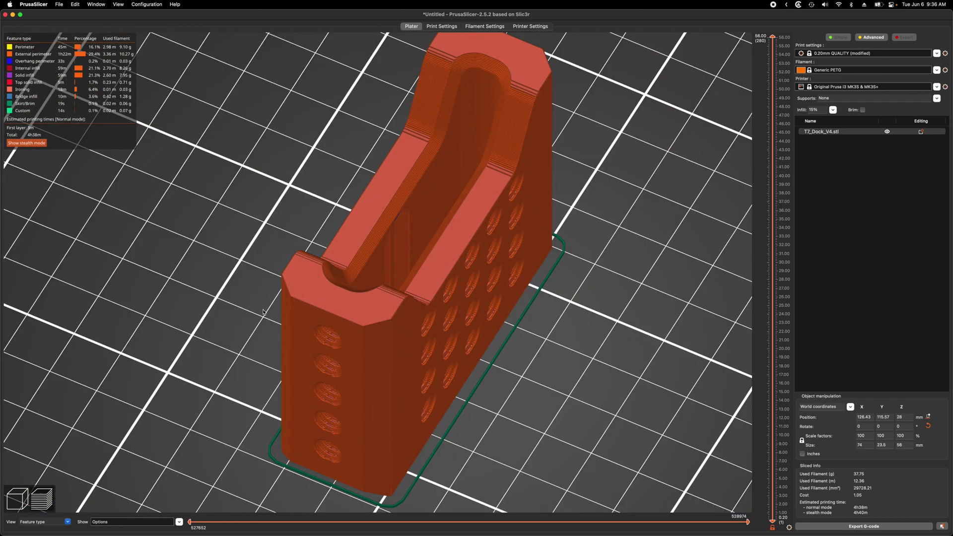
pyautogui.moveTo(220, 337); pyautogui.dragTo(565, 190)
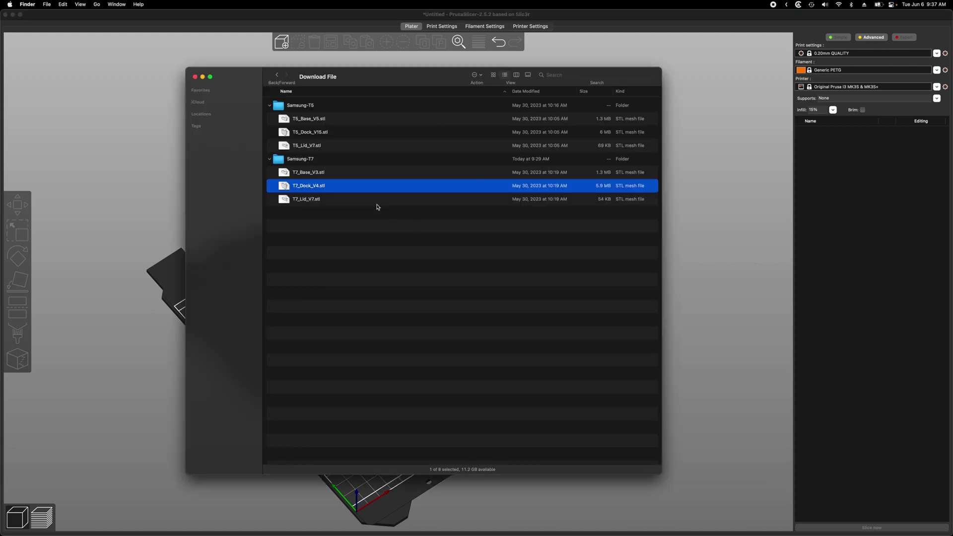
# - Load T7_Base_V3.stl onto the print bed and inspect its sliced preview
pyautogui.moveTo(301, 172); pyautogui.dragTo(347, 213)
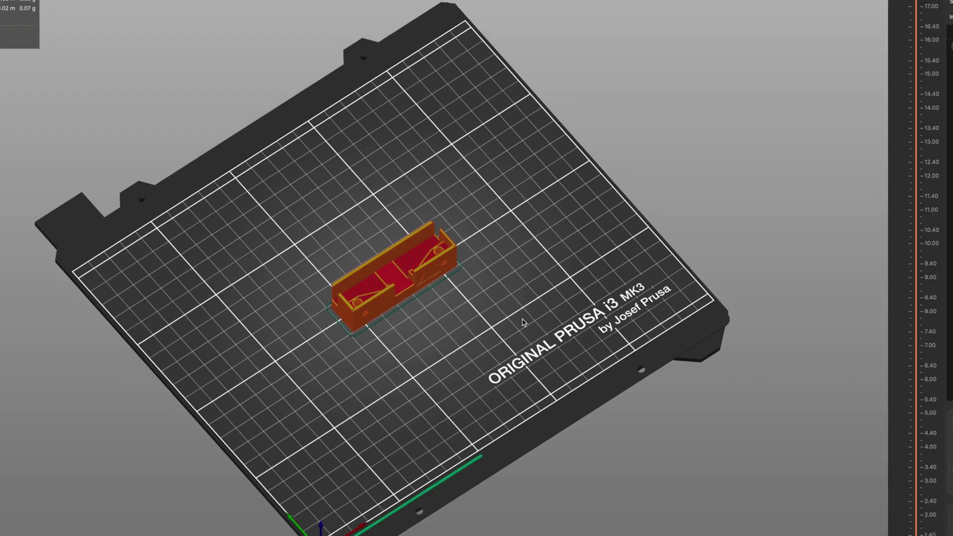
pyautogui.moveTo(486, 315)
pyautogui.mouseDown()
pyautogui.moveTo(513, 313)
pyautogui.moveTo(484, 310)
pyautogui.mouseUp()
pyautogui.scroll(10, 484, 311)
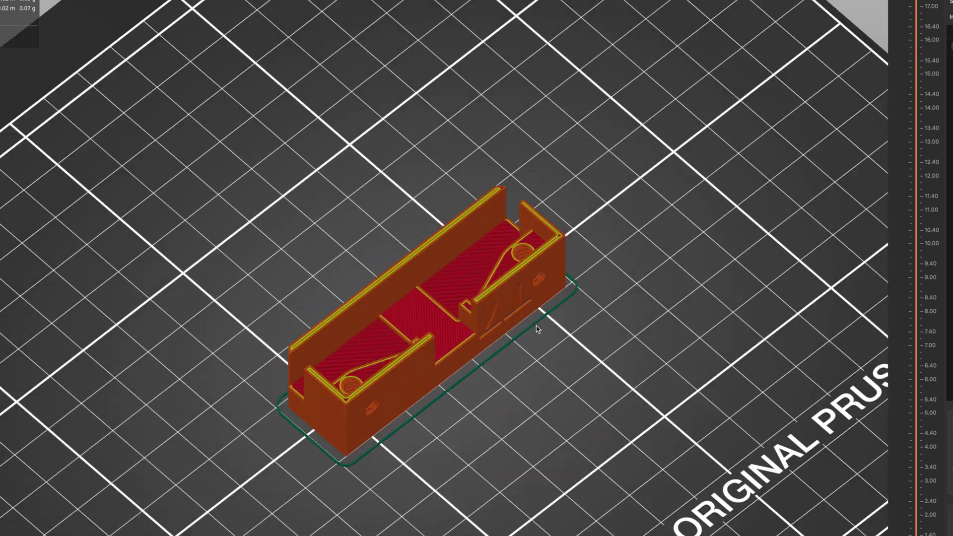
pyautogui.scroll(-5, 561, 347)
pyautogui.moveTo(561, 347)
pyautogui.mouseDown()
pyautogui.moveTo(573, 331)
pyautogui.moveTo(538, 330)
pyautogui.moveTo(570, 334)
pyautogui.moveTo(572, 345)
pyautogui.moveTo(546, 339)
pyautogui.moveTo(565, 337)
pyautogui.mouseUp()
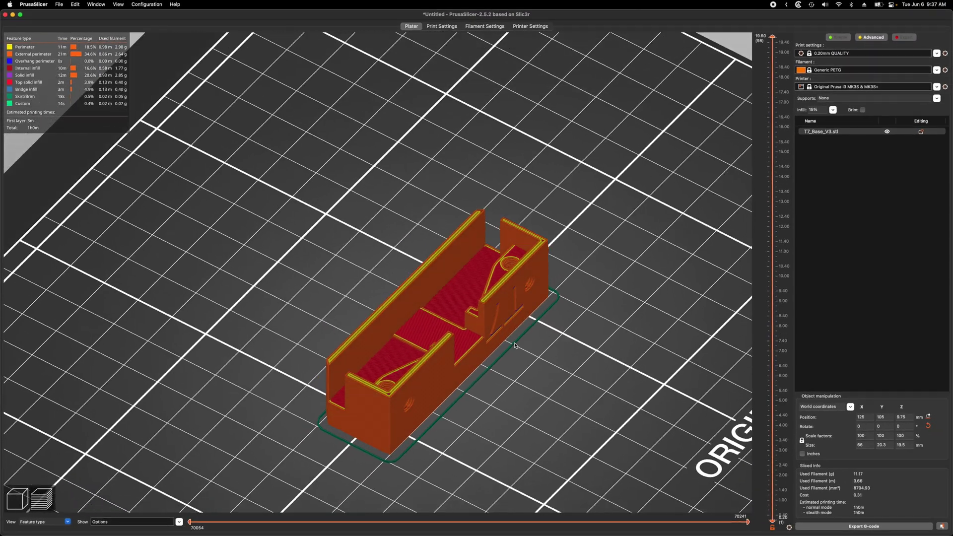
pyautogui.scroll(-10, 515, 346)
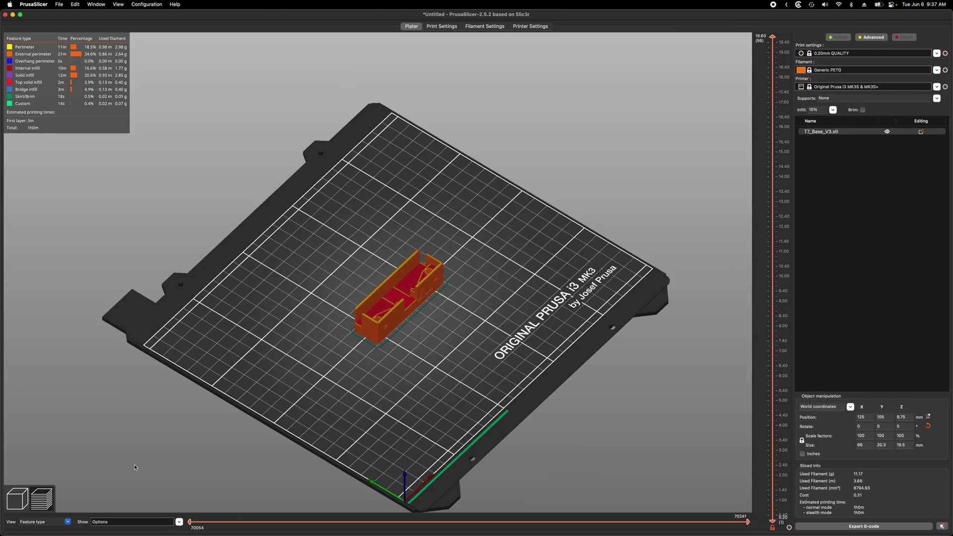
# - Replace the base with T7_Lid_V7.stl on the print bed, slice it and inspect its preview
pyautogui.click(18, 500)
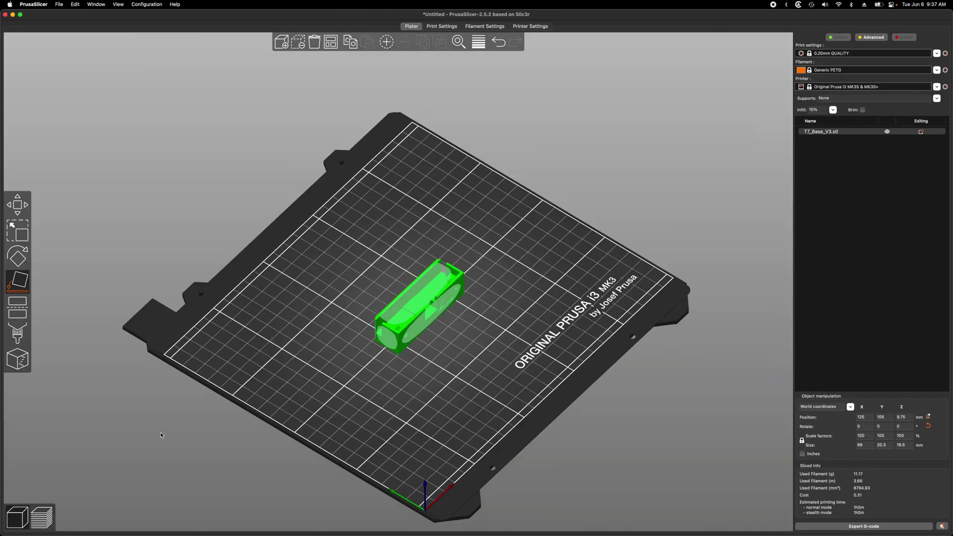
pyautogui.press('super+i')
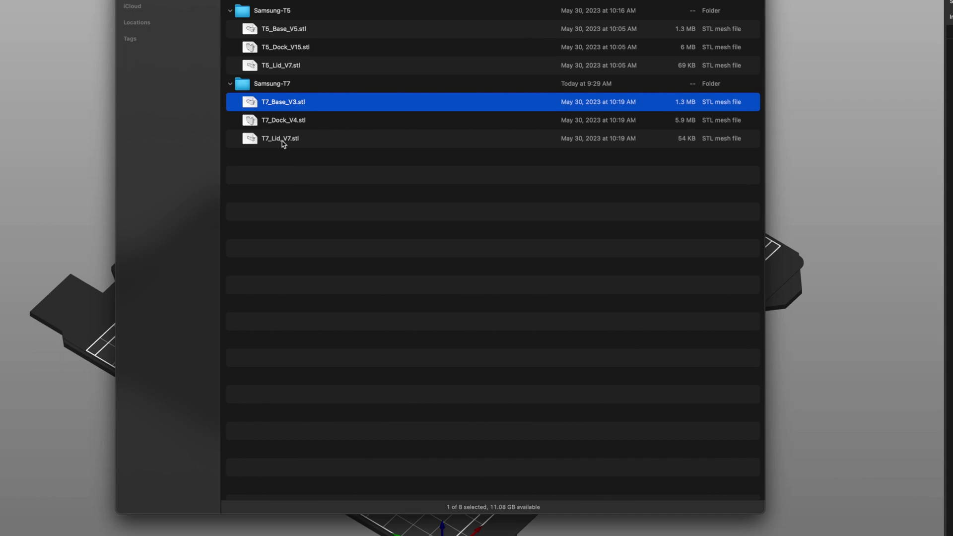
pyautogui.moveTo(283, 144); pyautogui.dragTo(475, 310)
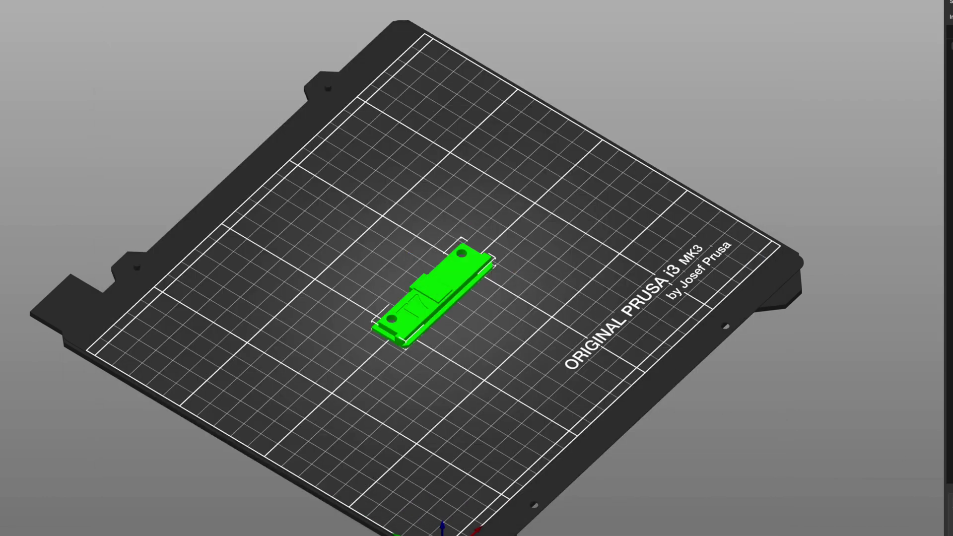
pyautogui.press('Tab')
pyautogui.scroll(10, 589, 340)
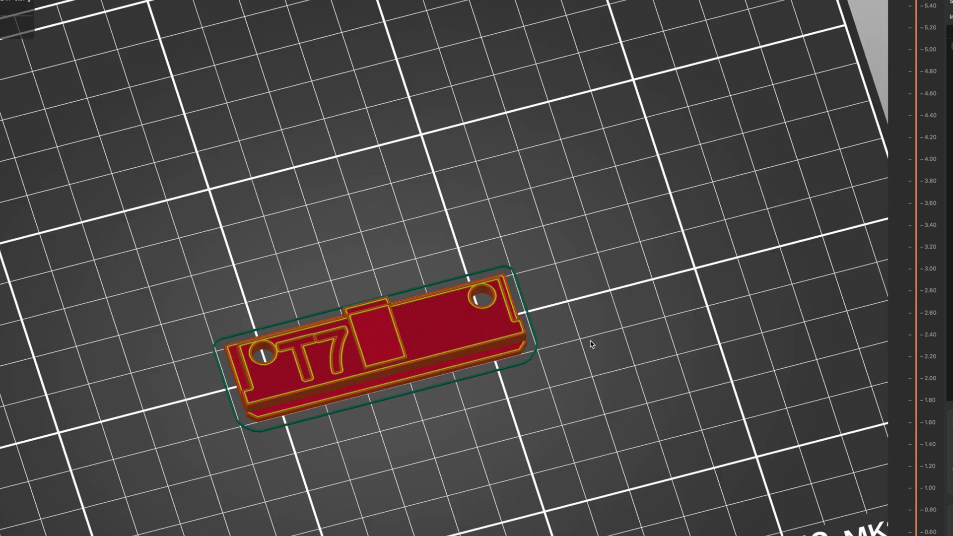
pyautogui.moveTo(578, 351); pyautogui.dragTo(601, 342)
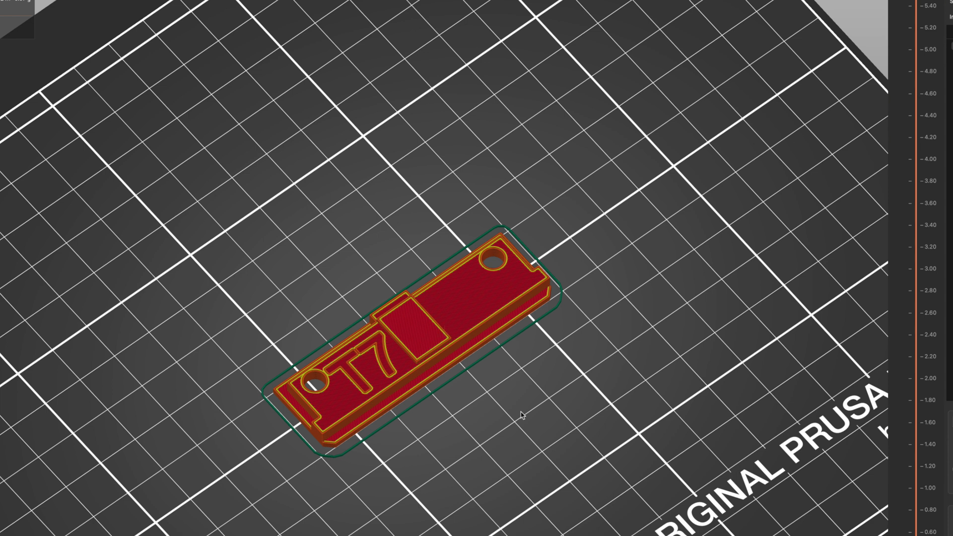
pyautogui.moveTo(432, 208); pyautogui.dragTo(493, 269)
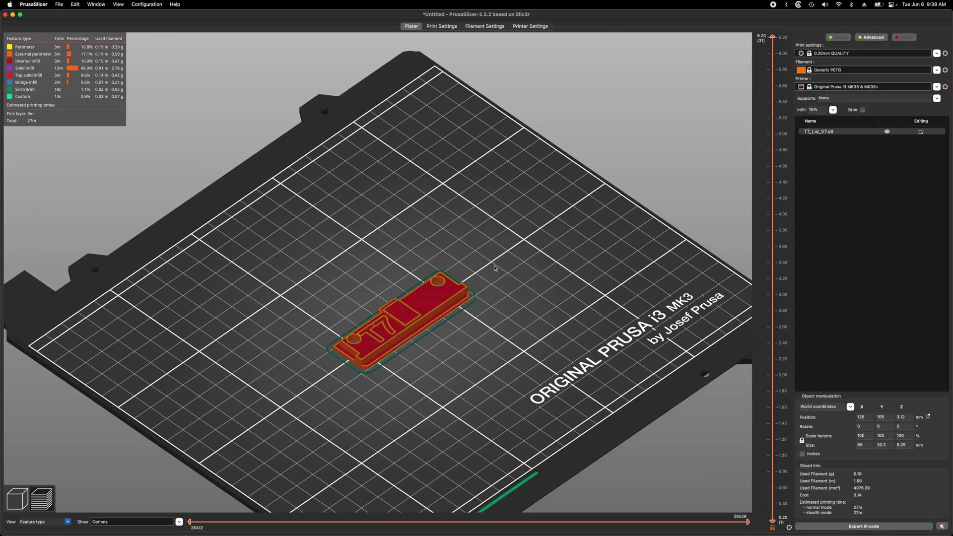